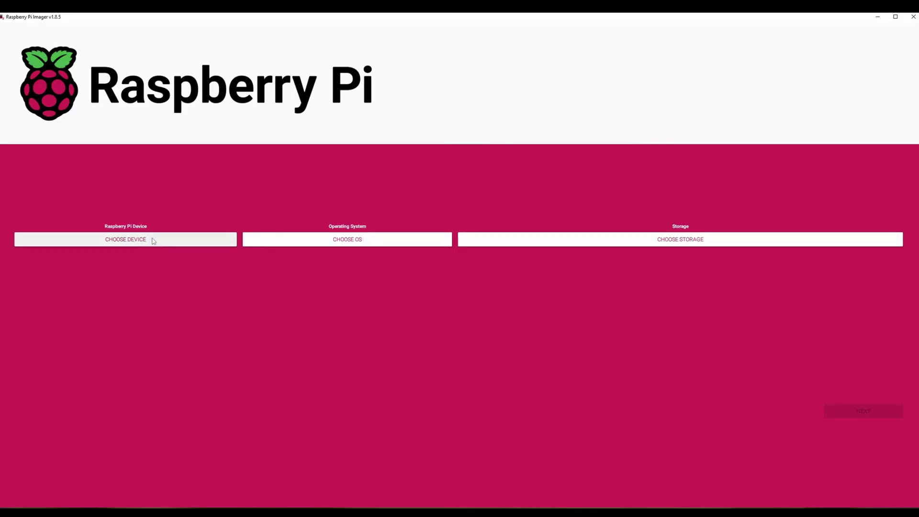
- Select Raspberry Pi 5 as the device and Raspberry Pi OS Lite (64-bit) as the OS
left_click(153, 240)
left_click(158, 98)
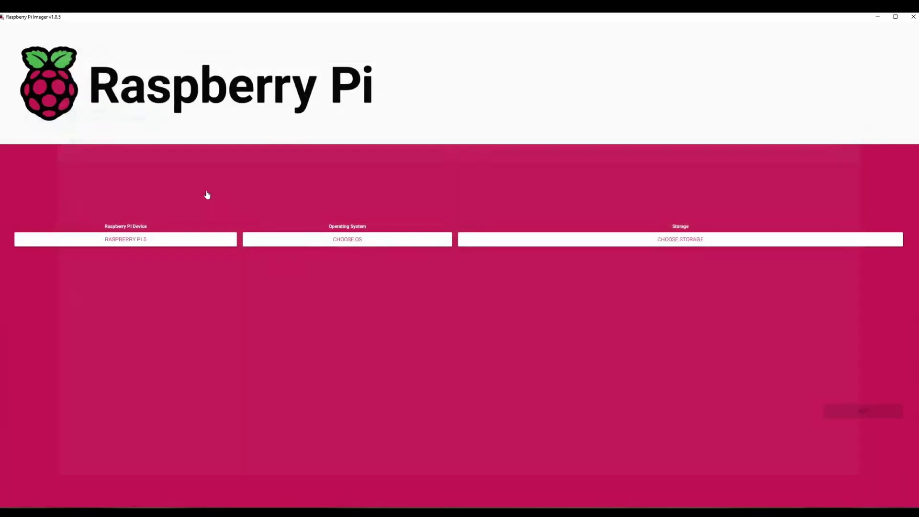
left_click(310, 245)
left_click(241, 138)
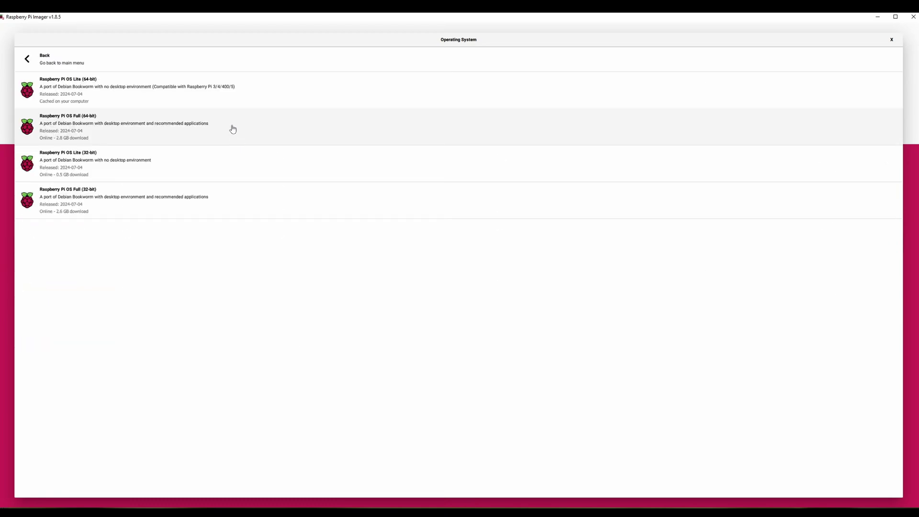
left_click(212, 89)
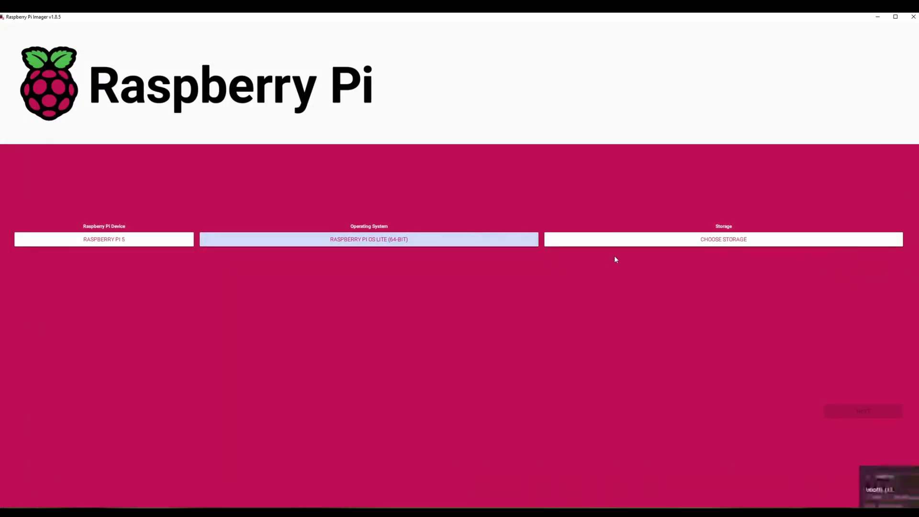
- Choose the USB drive as the storage target and cancel the Windows format prompt
left_click(613, 239)
left_click(180, 56)
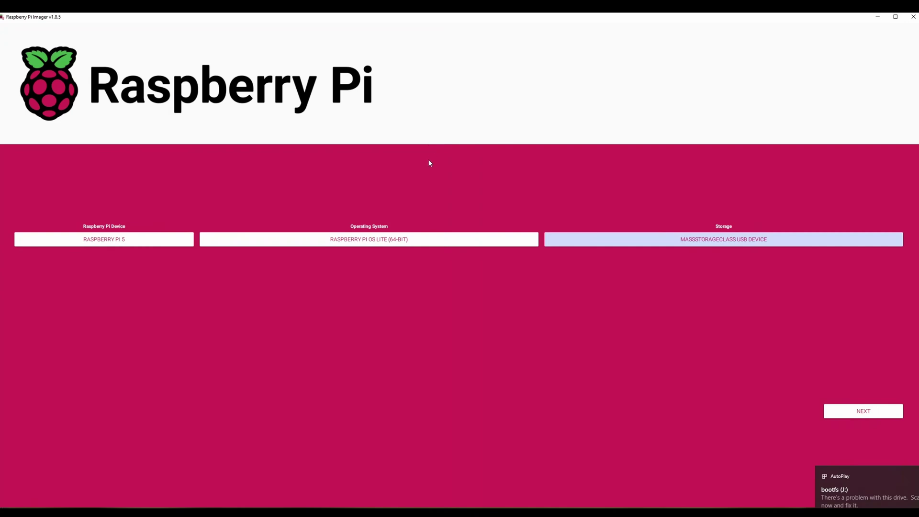
left_click(508, 259)
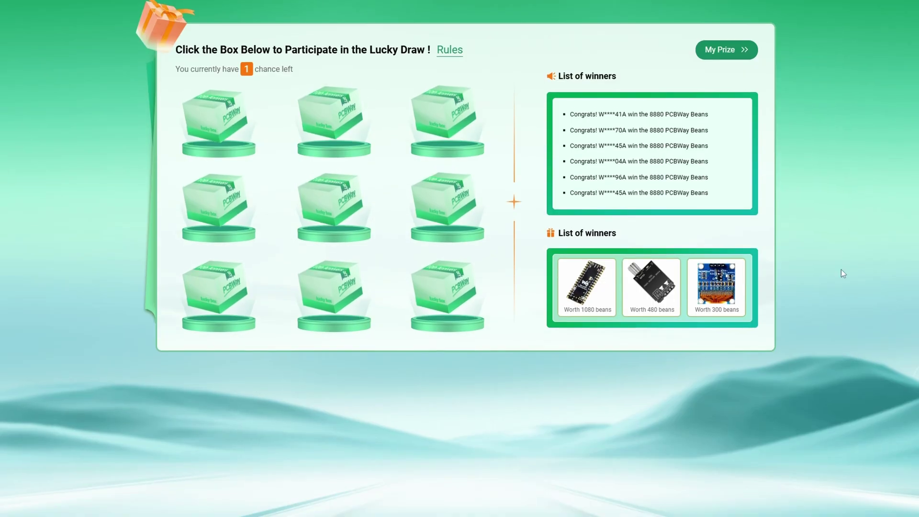
- Open one of the nine Lucky Draw boxes to use the last chance
left_click(342, 200)
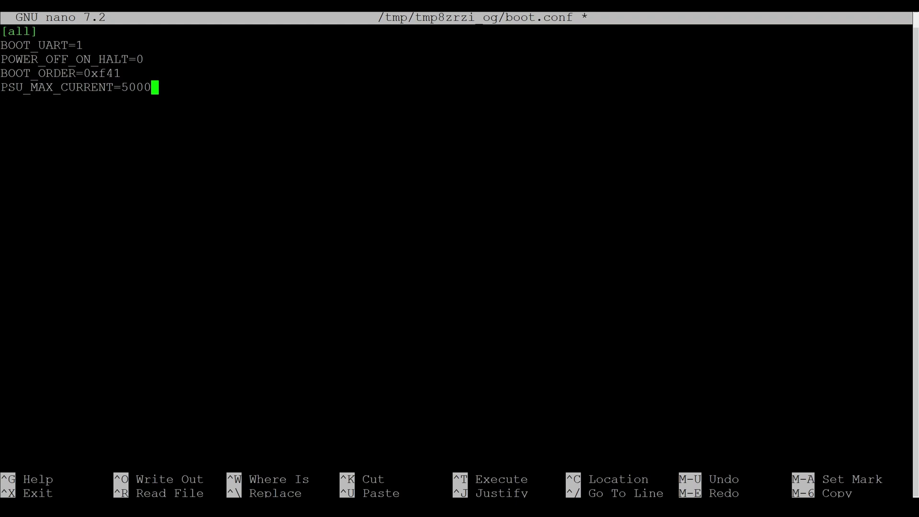
- Write the edited boot.conf with PSU_MAX_CURRENT=5000 to disk under its existing name
key("ctrl+o")
key("Return")
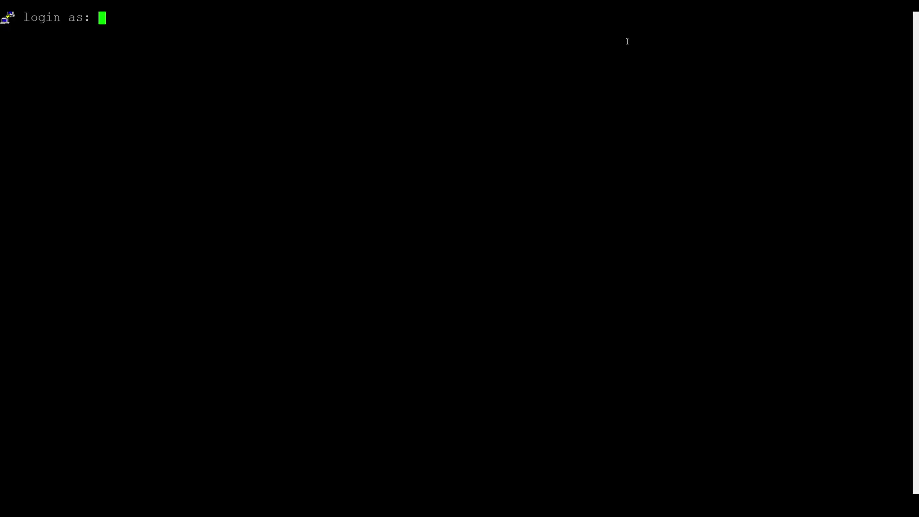
- Finish entering the Pi account's user name at the login prompt and submit it
type("tt")
key("Return")
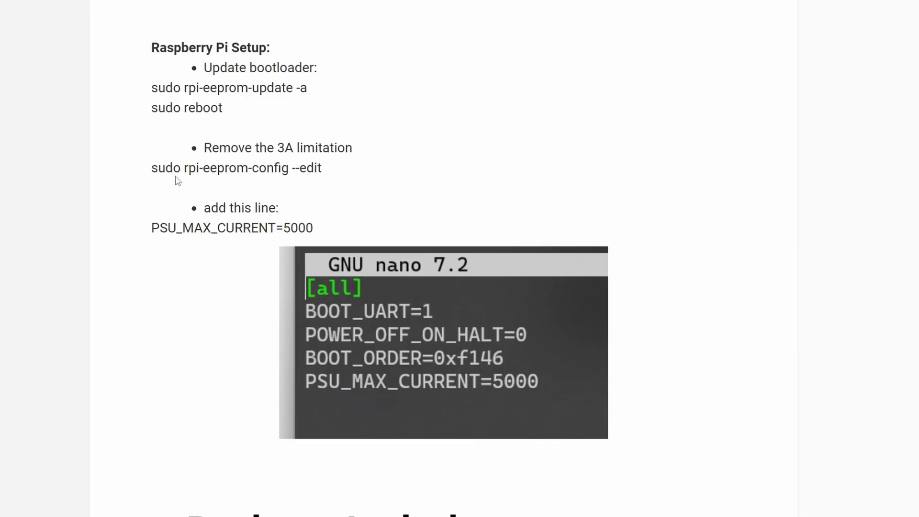
left_click_drag(146, 48, 454, 231)
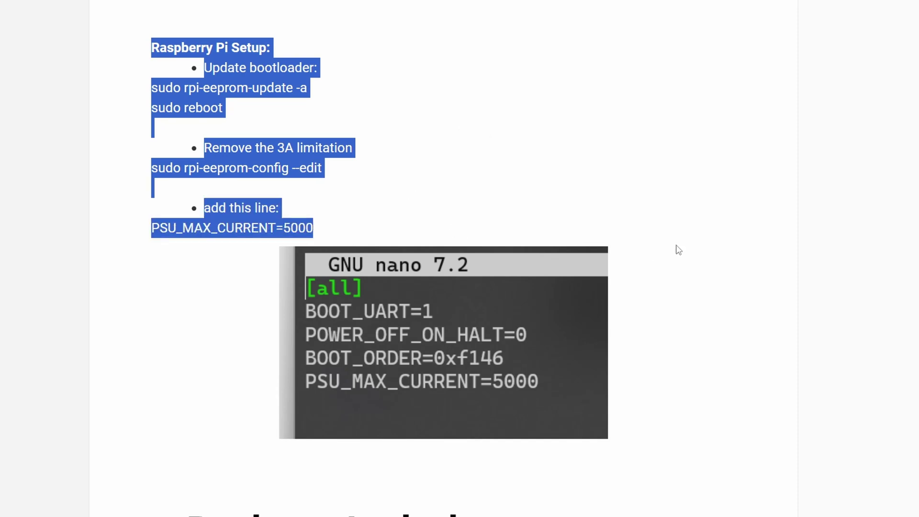
left_click(679, 250)
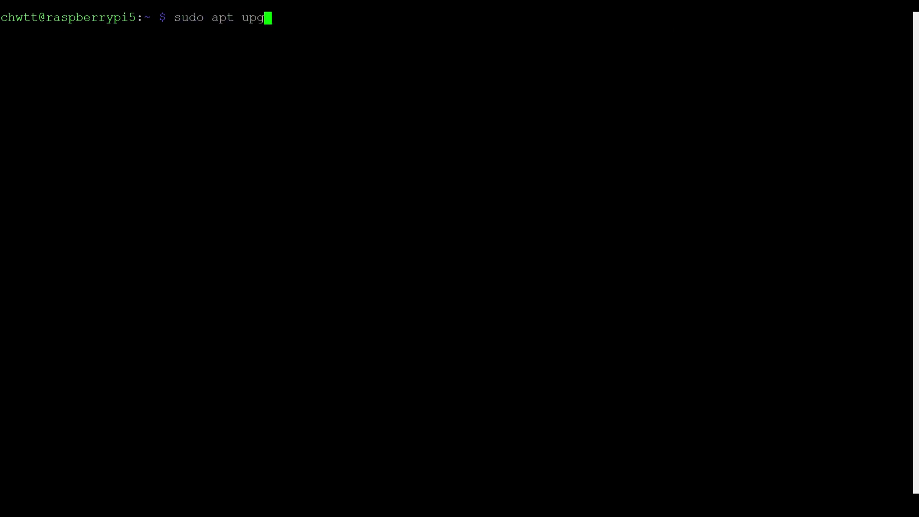
- Run sudo apt update and then sudo apt upgrade -y on the Pi
key("BackSpace")
type("date")
key("Return")
type("sudo apt upgrade -y")
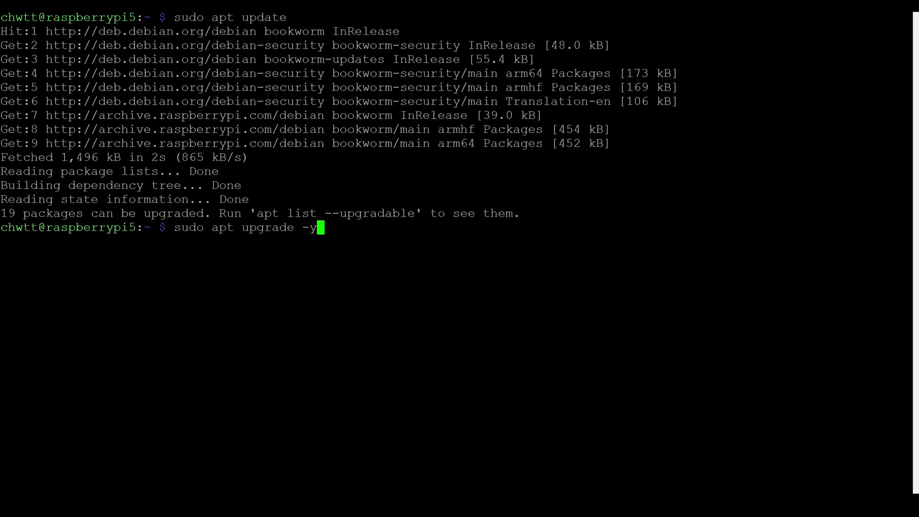
key("Return")
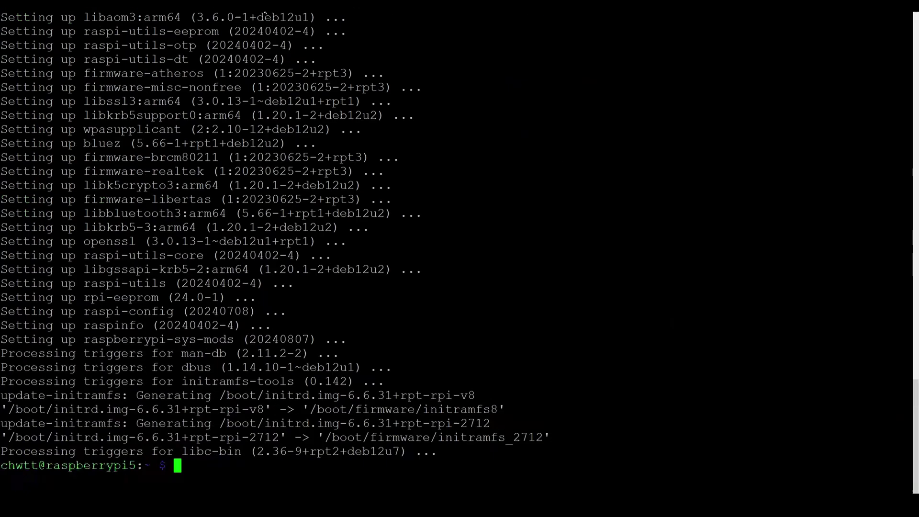
- Reboot the Pi, then after reconnecting start sudo rpi-eeprom-update -a
type("sudo reboot")
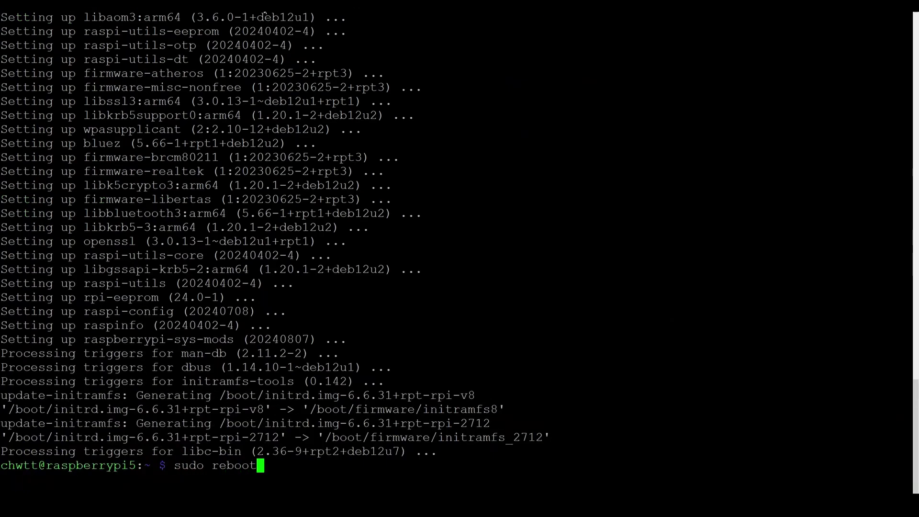
key("Return")
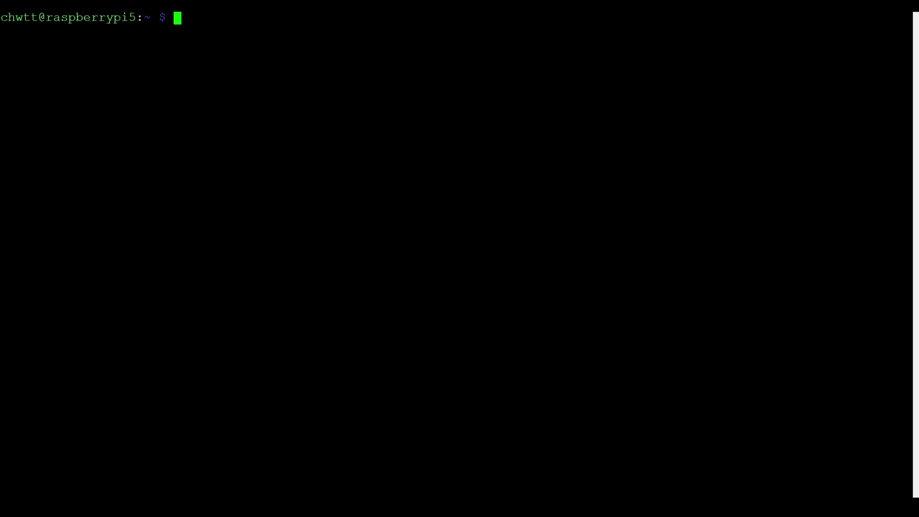
type("sudo rpi-eeprom-update -a")
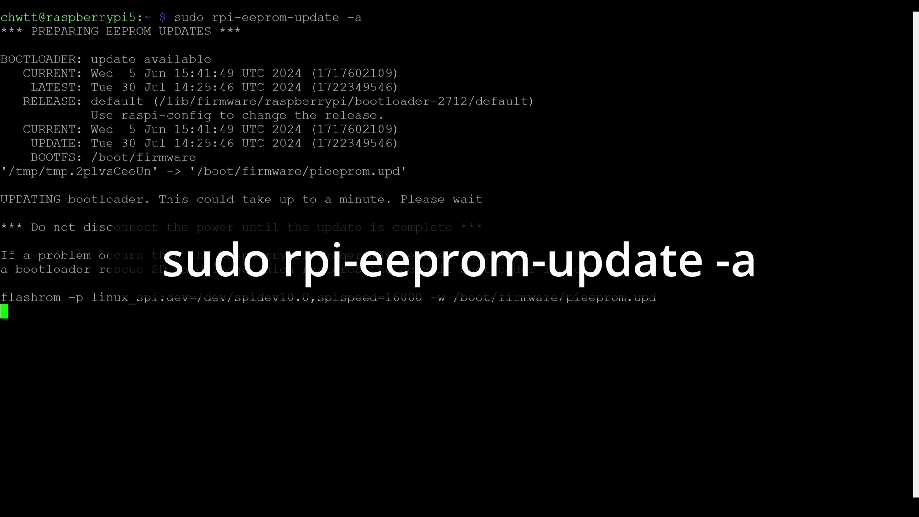
- Restart the Pi with sudo reboot once the bootloader update reports success
type("sudo reboot")
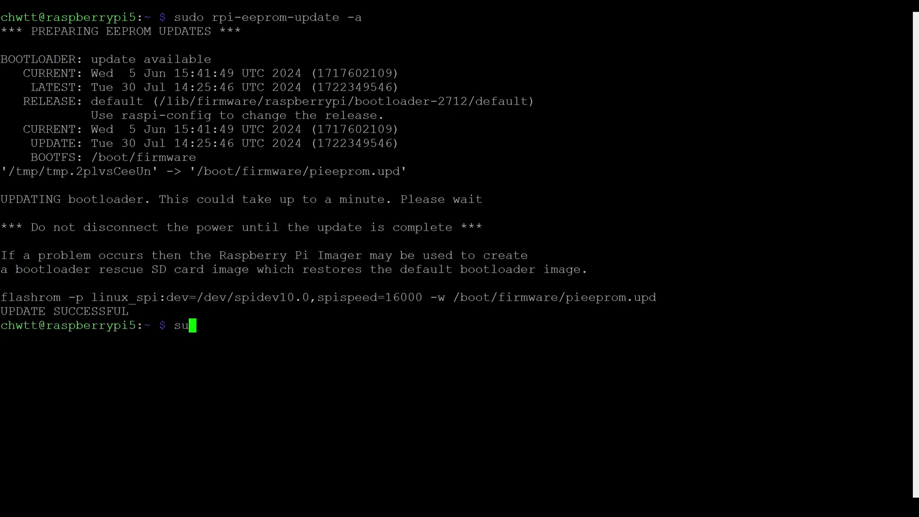
key("Return")
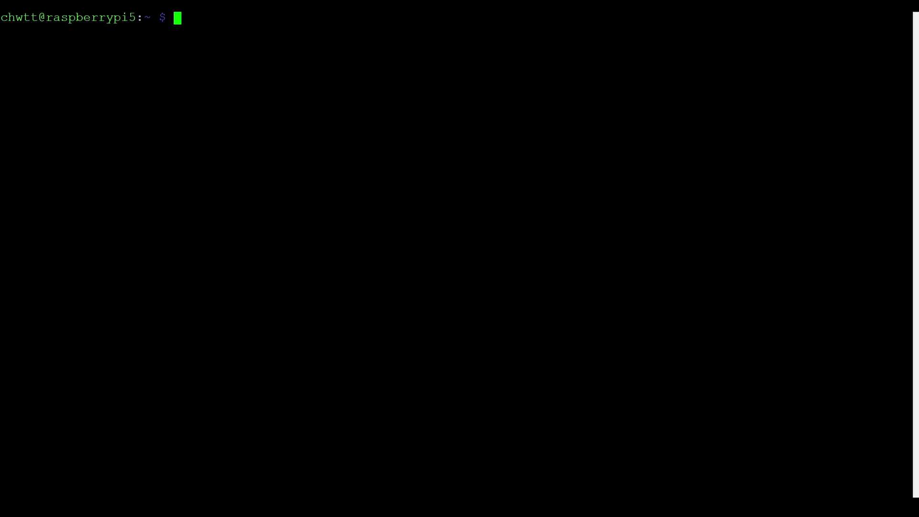
- Open the bootloader configuration in the editor with sudo rpi-eeprom-config --edit
type("sudo rpi-")
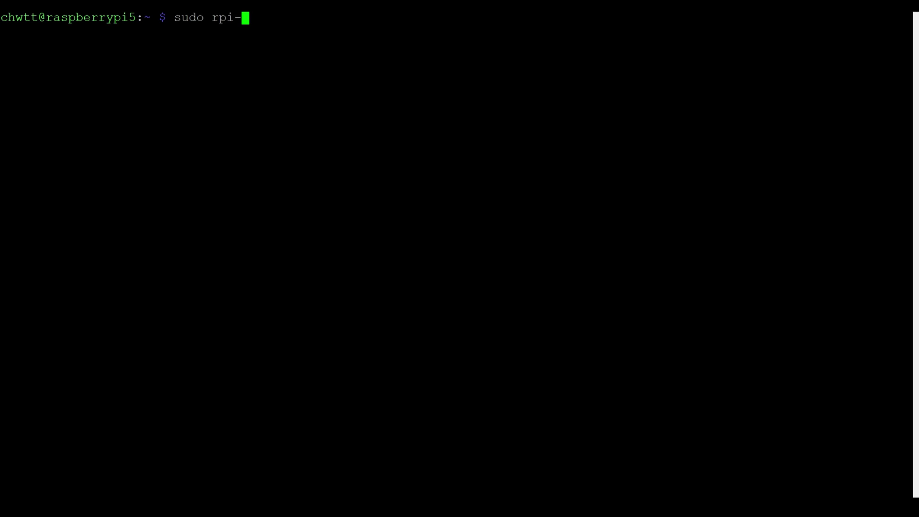
type("eepp")
key("BackSpace")
type("rom-config --edit")
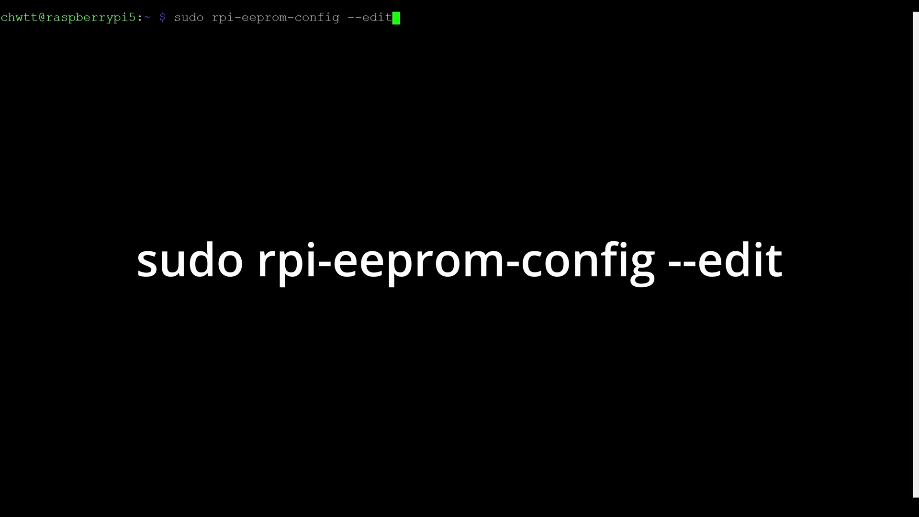
key("Return")
- Add PSU_MAX_CURRENT=5000 below BOOT_ORDER=0xf41, then begin the nmcli hotspot mode command
key("Down")
key("Down")
key("Down")
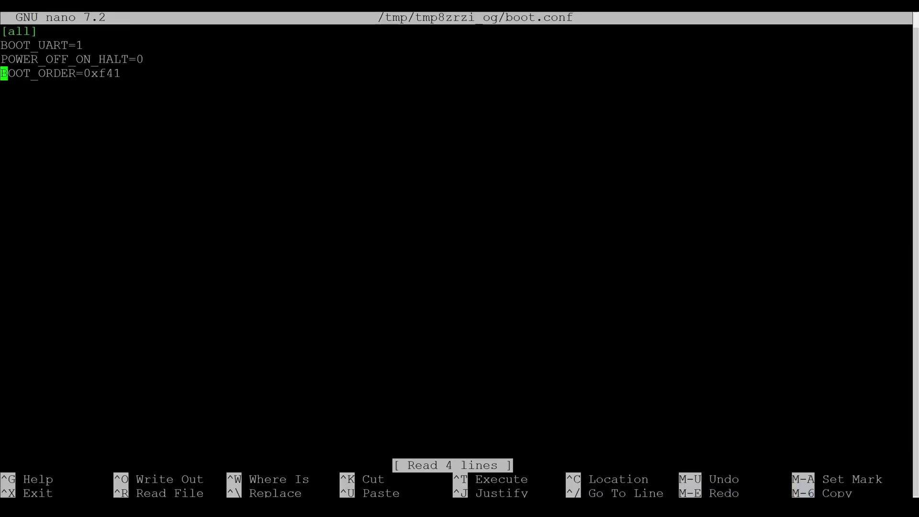
key("Return")
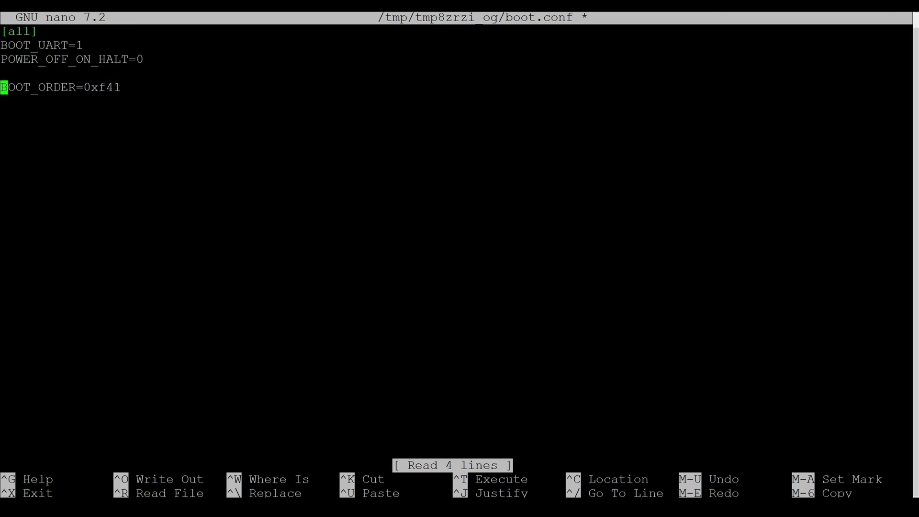
key("BackSpace")
key("Right")
key("Right")
key("Right")
key("Right")
key("Right")
key("Right")
key("Right")
key("Right")
key("Right")
key("Right")
key("Right")
key("Right")
key("Right")
key("Right")
key("Right")
key("Right")
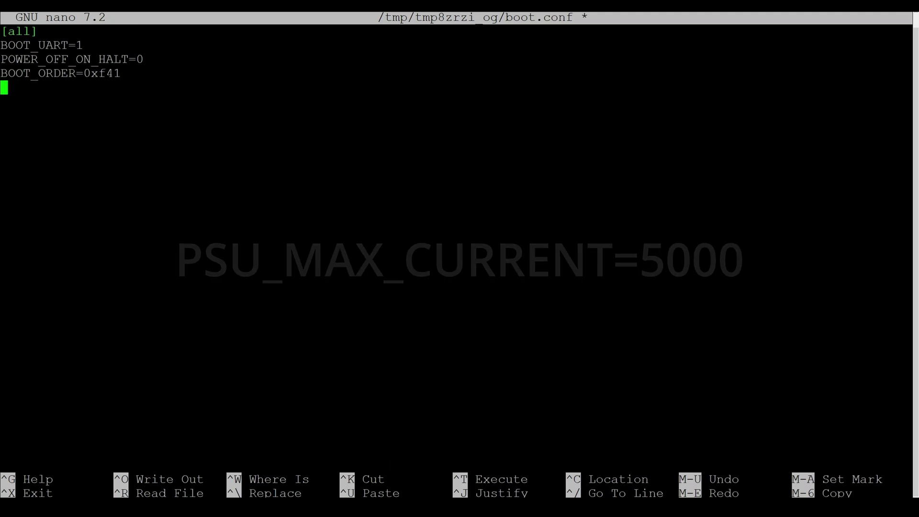
type("PSU_")
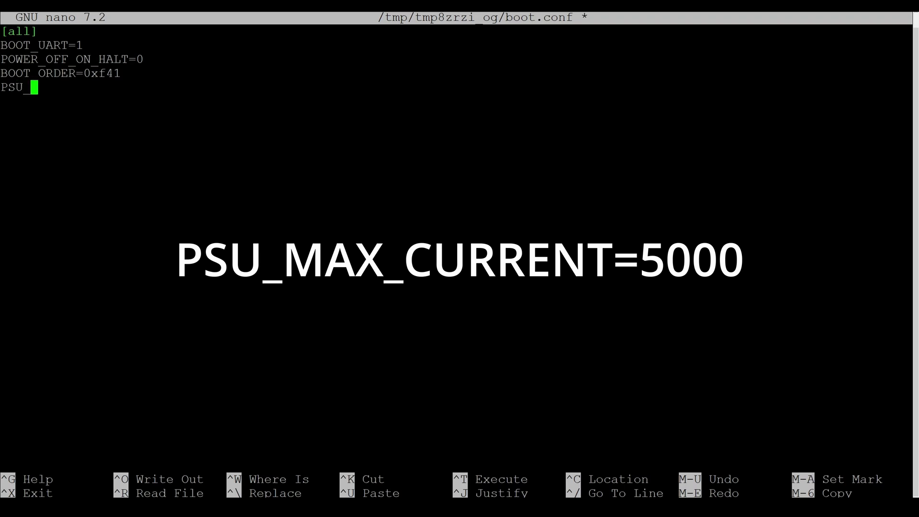
type("MAX_CURRENT")
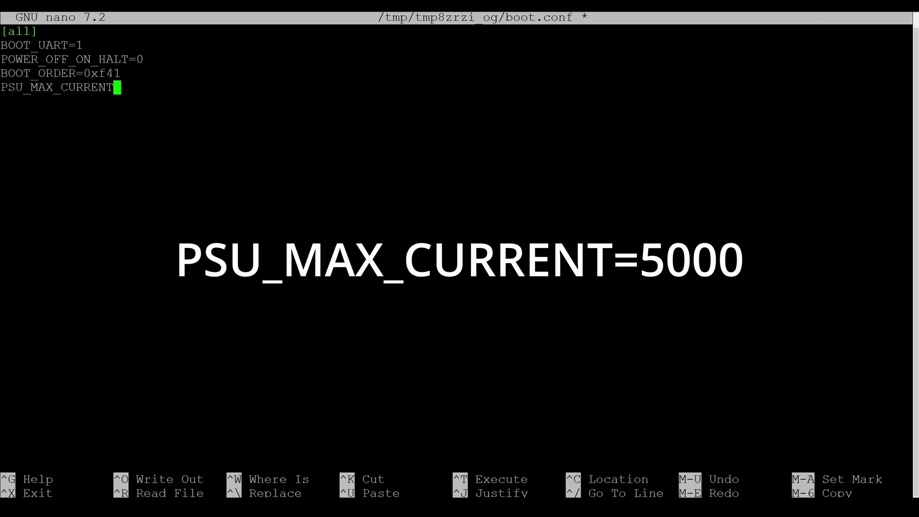
type("=5000")
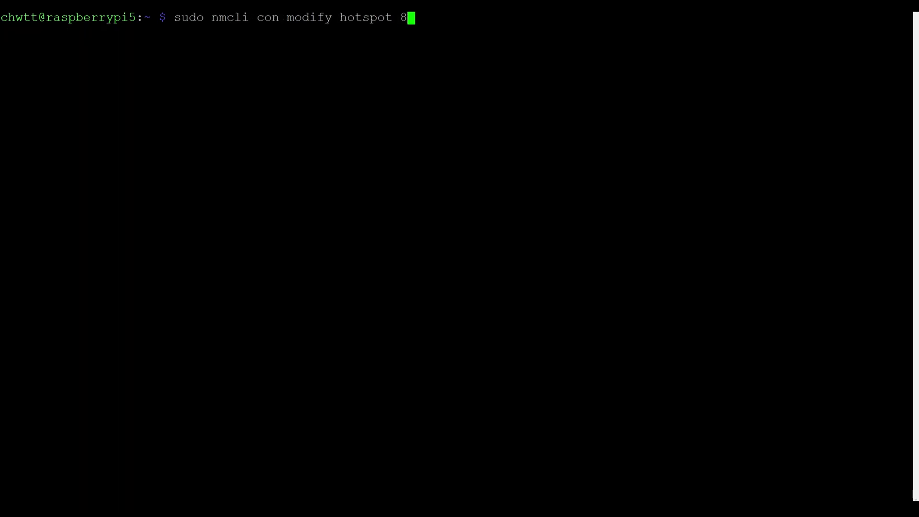
type("02-11")
type("-wirele")
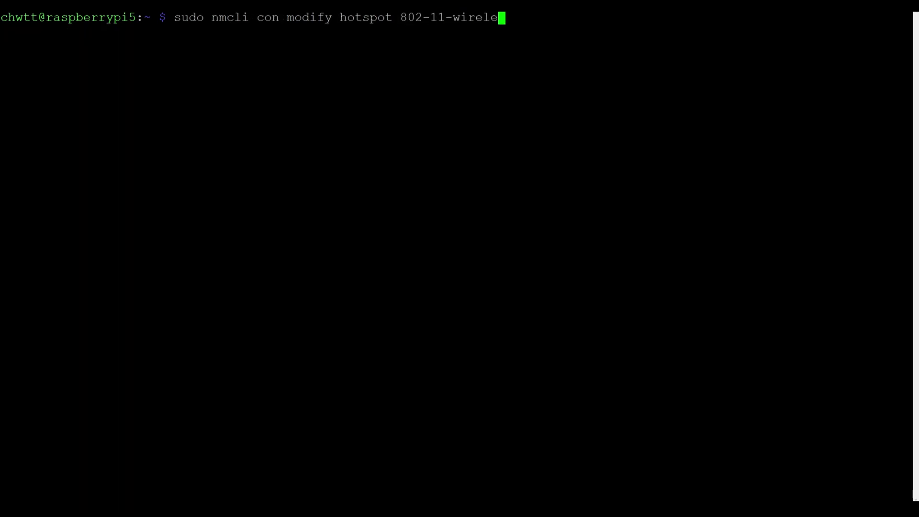
type("ss.mode ap ")
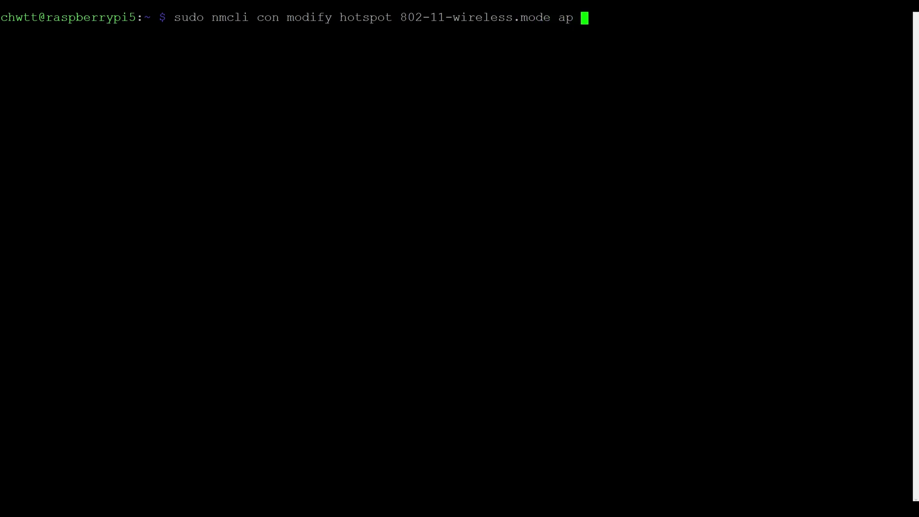
type("801.11")
- Complete the hotspot nmcli command with band bg and ipv4.method shared, and run it
key("BackSpace")
key("BackSpace")
key("BackSpace")
type("-11-wireless")
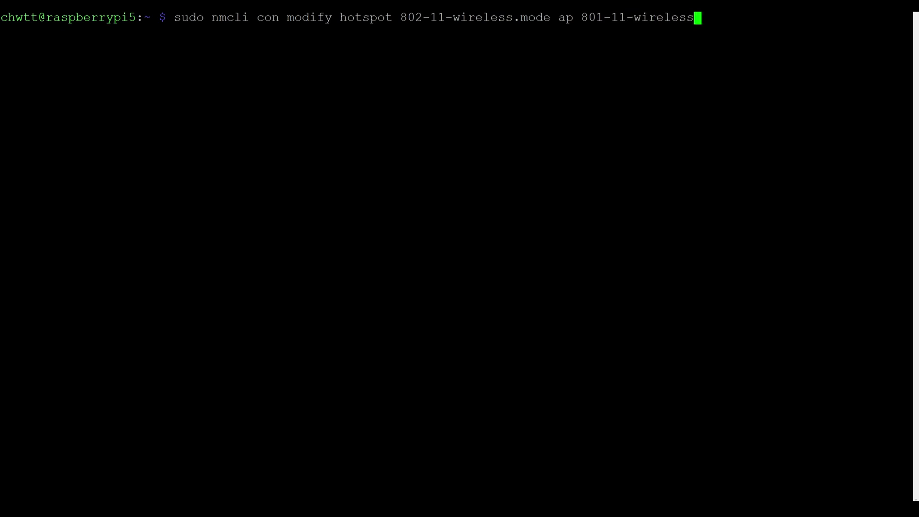
type(".band bg ipv")
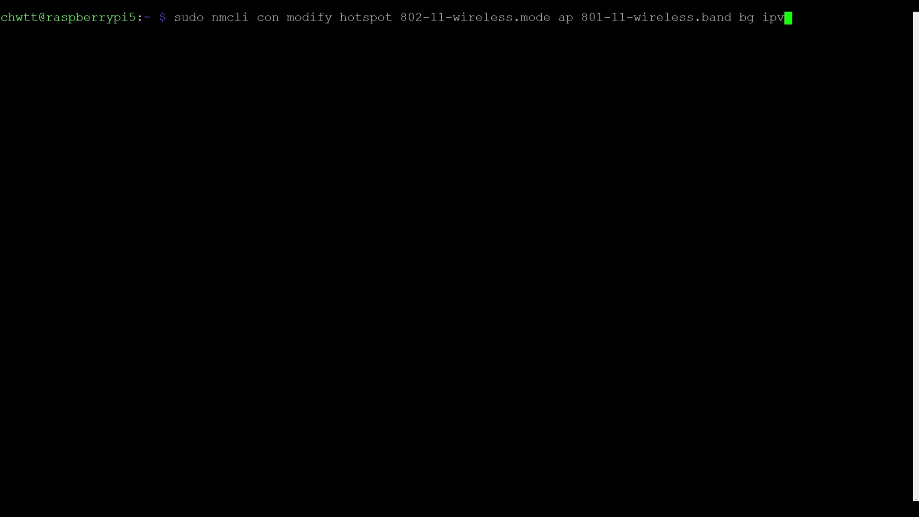
type("4.method shared")
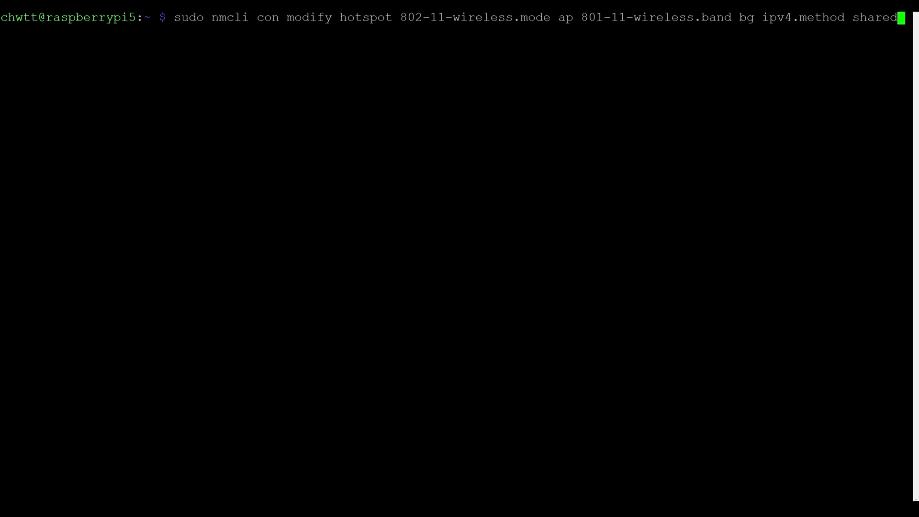
key("Return")
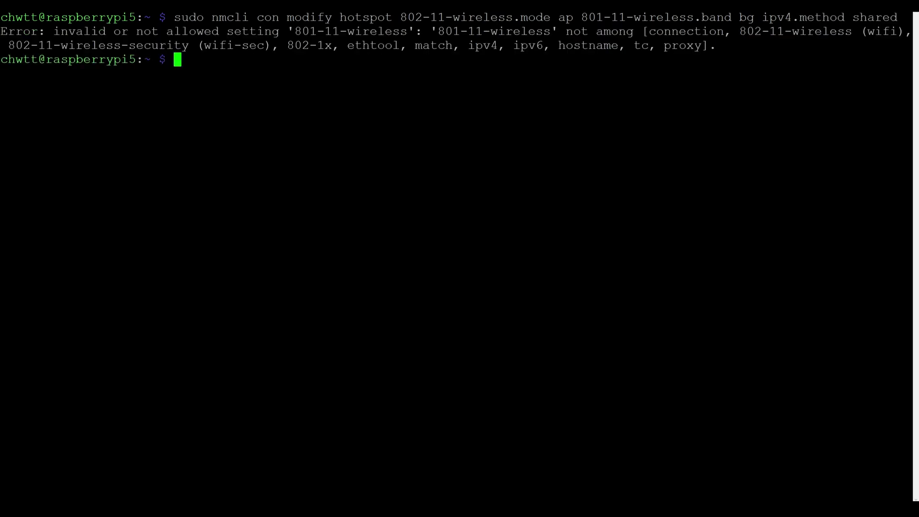
- Recall the failed nmcli command, correct 801 to 802, and rerun it
key("Up")
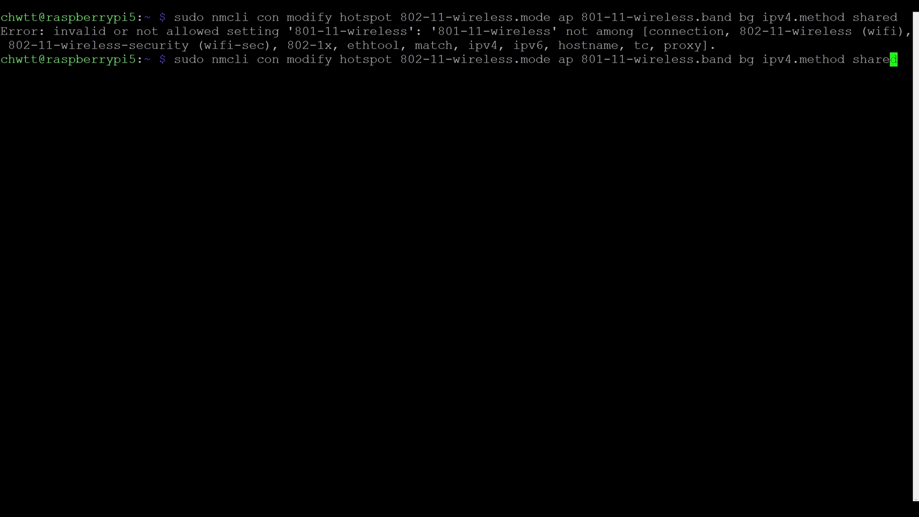
key("Left")
key("Left")
key("Left")
key("Left")
key("Left")
key("Left")
key("Left")
key("Left")
key("Left")
key("Left")
key("Left")
key("Left")
key("Left")
key("Left")
key("Left")
key("Left")
key("Left")
key("Left")
key("Left")
key("Left")
key("Right")
key("Return")
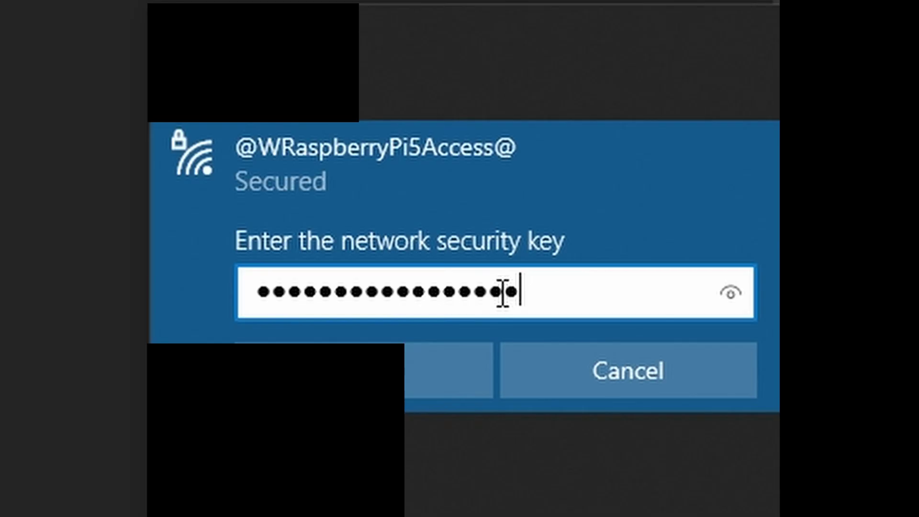
- Enter the hotspot's network security key and choose No for PC discoverability
type("••••••")
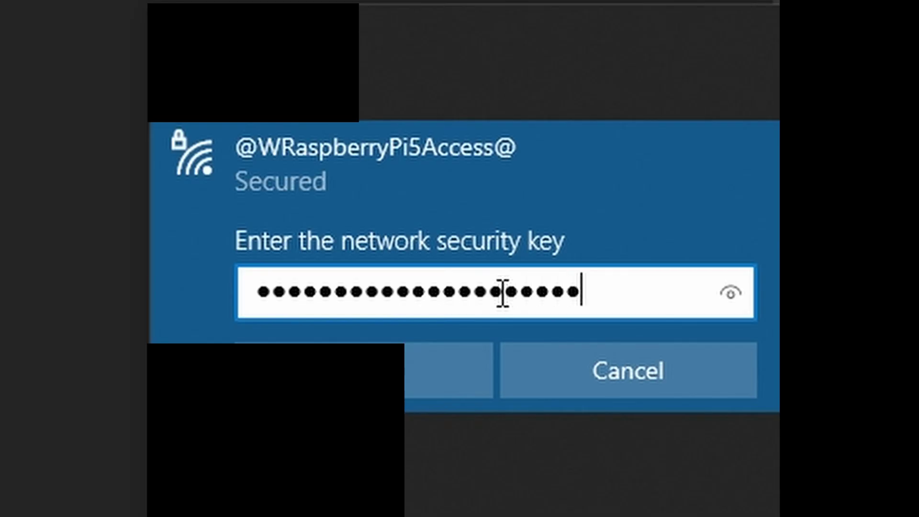
key("Return")
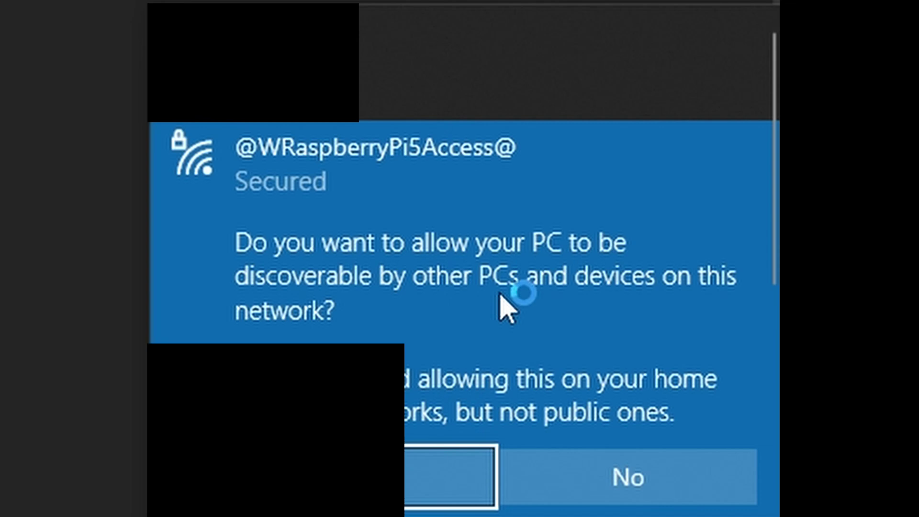
left_click(555, 476)
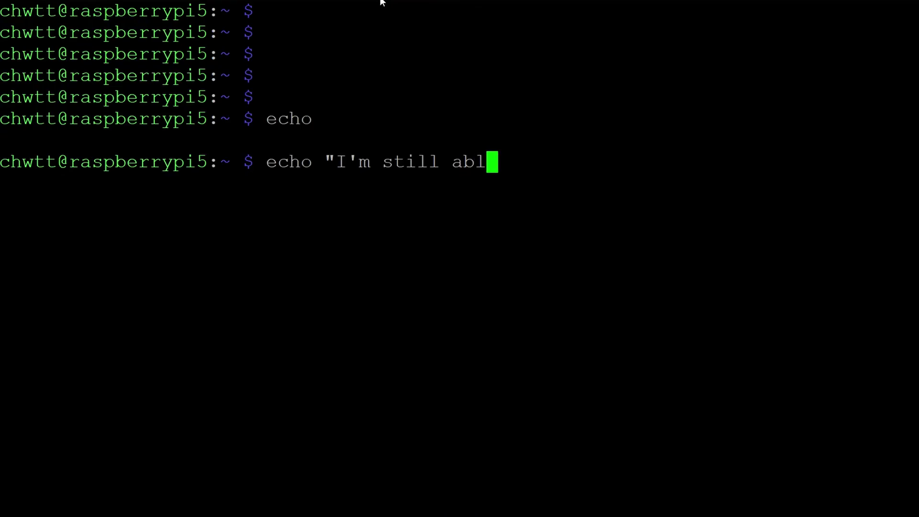
- Type the echo text "I'm still able to be SSH'd into and can probably run other things right now too"
type("e to be SSH'")
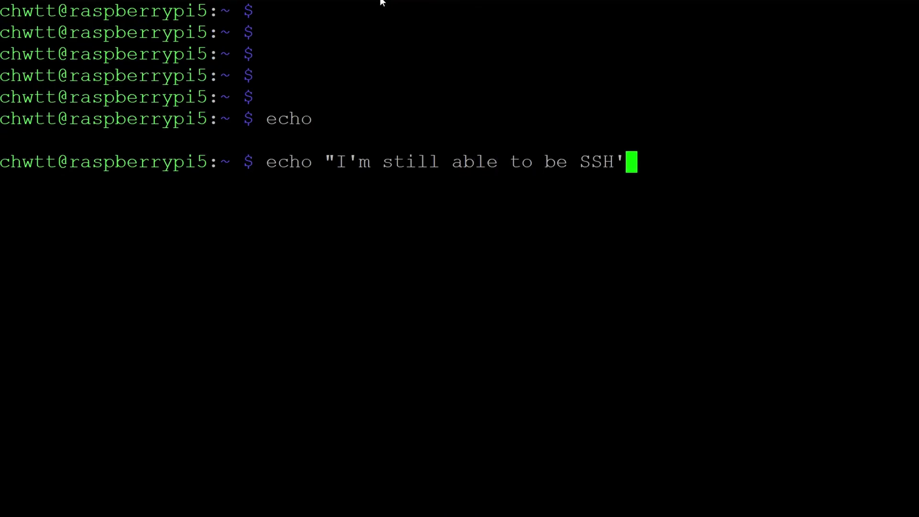
type("d")
key("BackSpace")
key("BackSpace")
key("BackSpace")
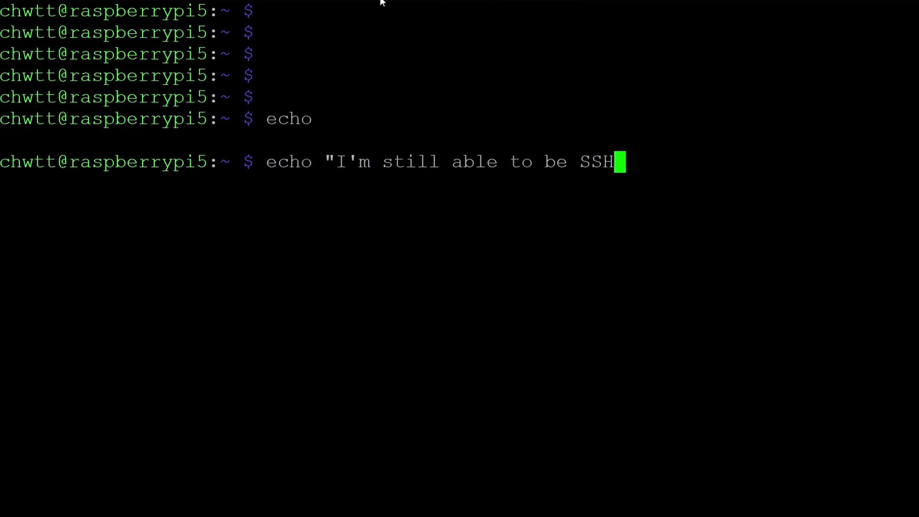
type("'d into")
key("BackSpace")
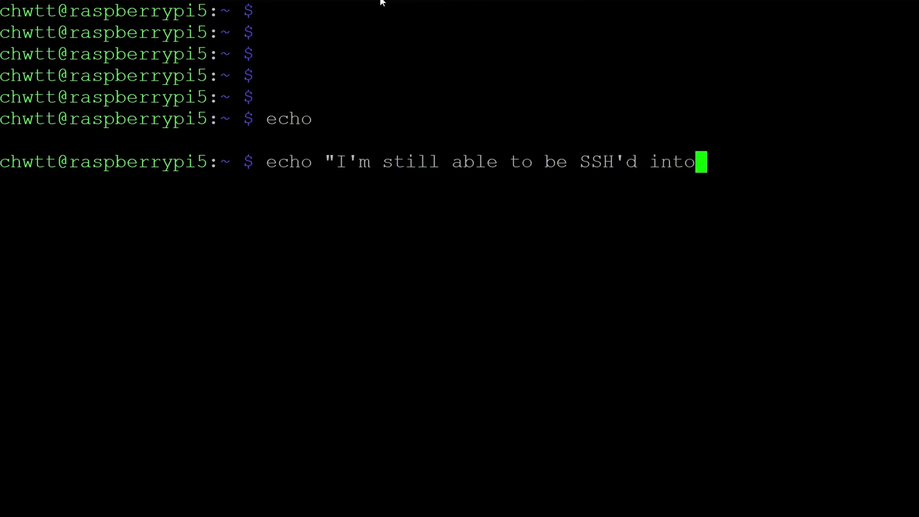
type("and can probably ")
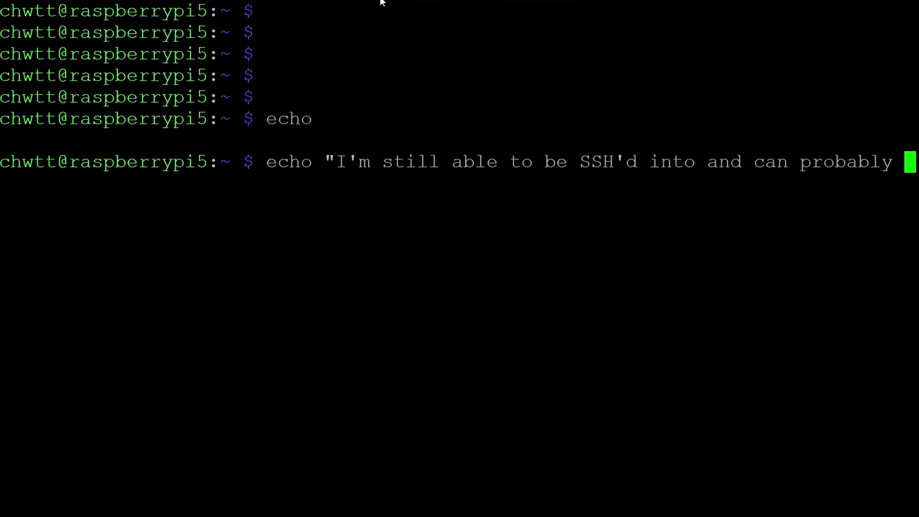
type("run other things rug")
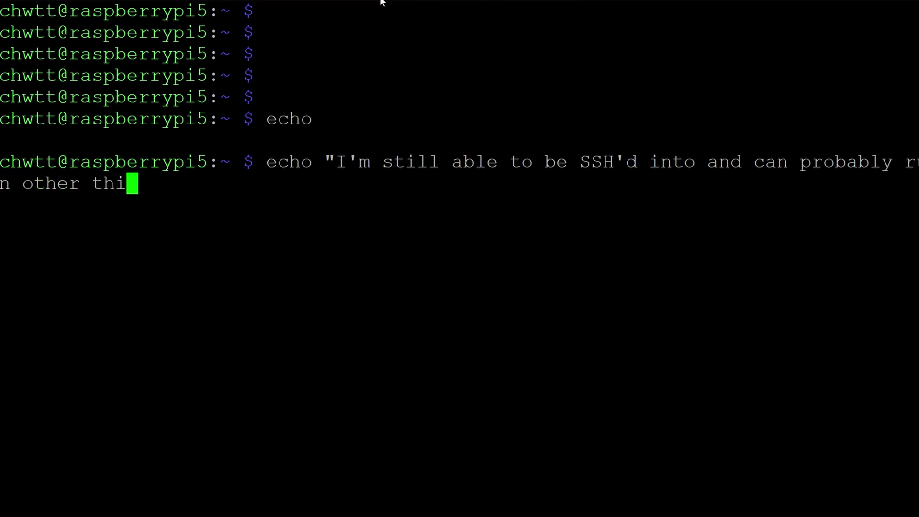
key("BackSpace")
key("BackSpace")
type("ight now too")
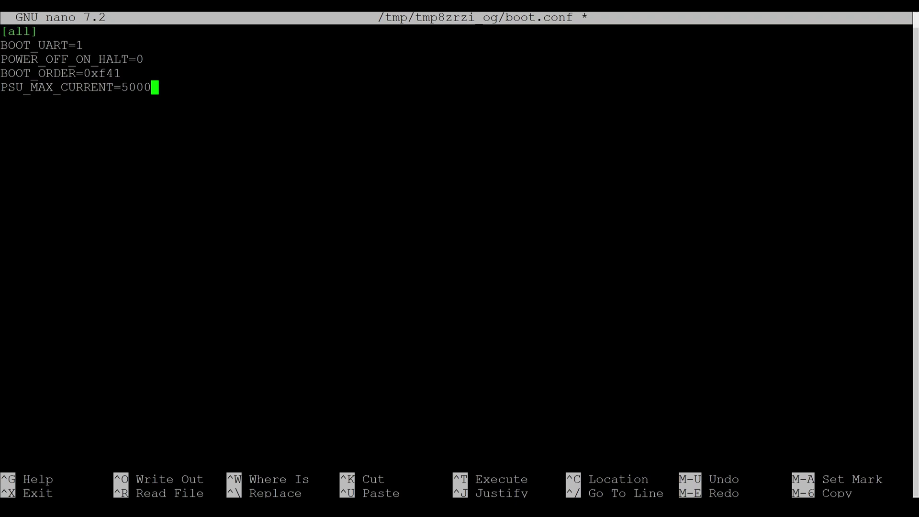
- Write boot.conf with PSU_MAX_CURRENT=5000 and exit nano so the bootloader EEPROM update flashes
key("ctrl+o")
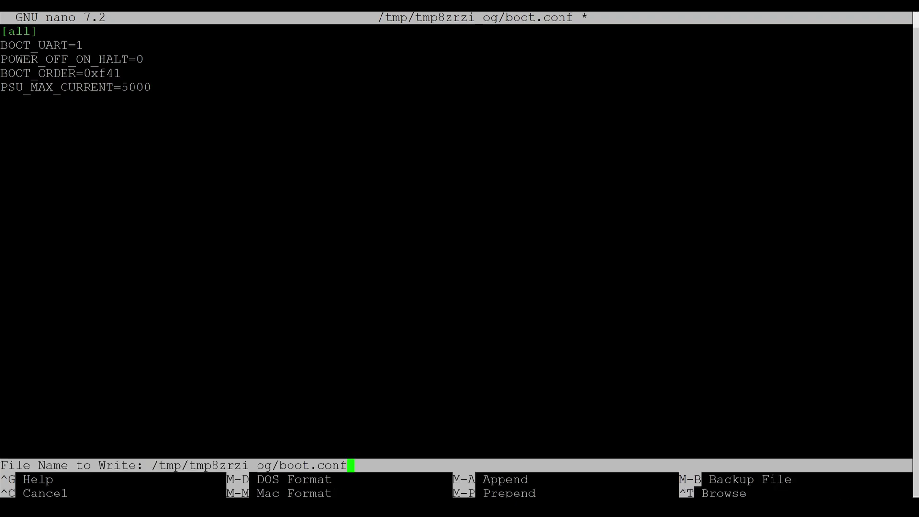
key("Return")
key("ctrl+x")
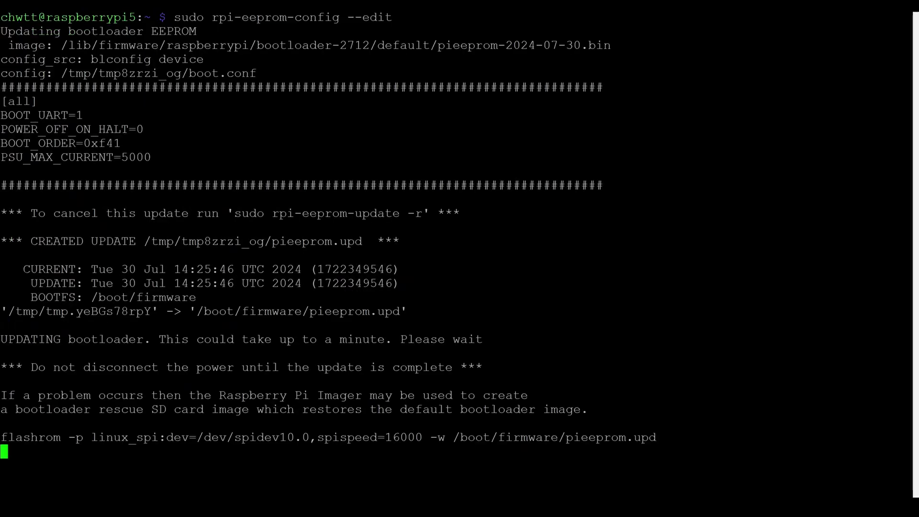